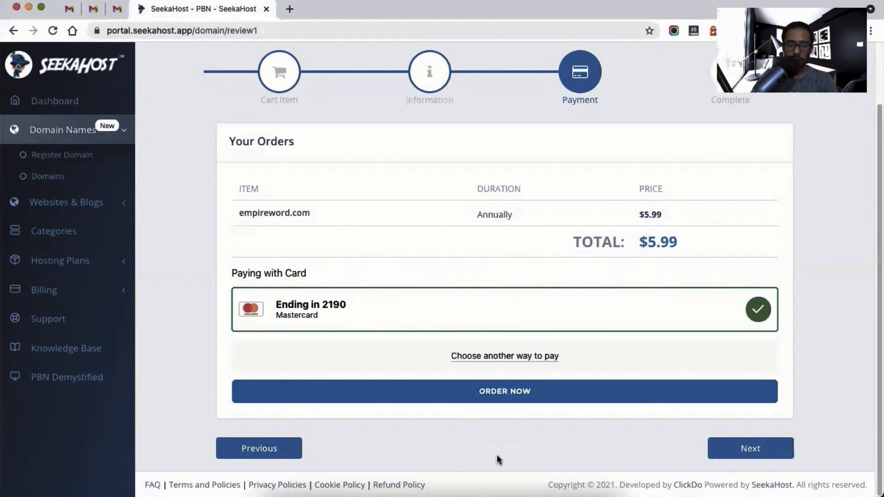
Order empireword.com for one year with the saved Mastercard and open the list of registered domains
click(463, 396)
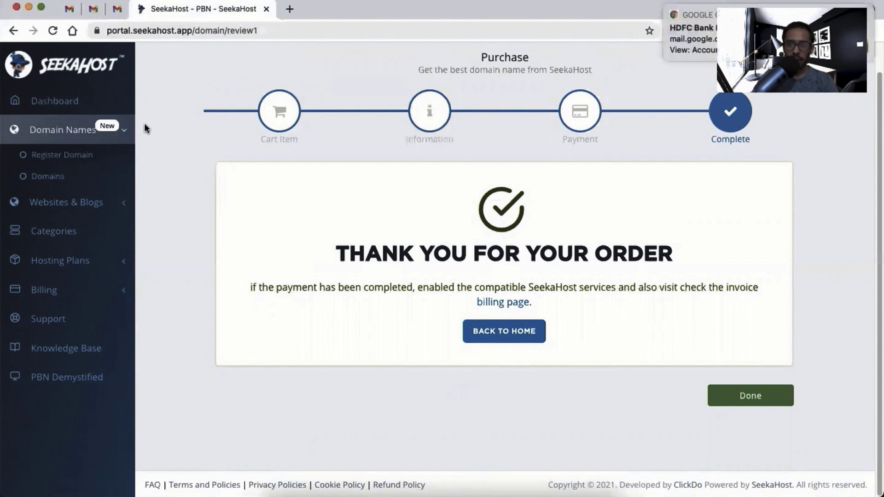
click(664, 14)
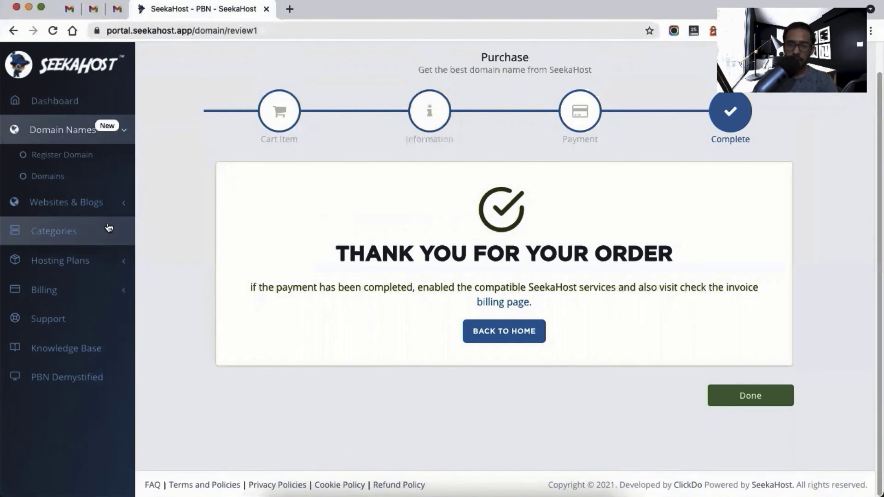
click(43, 131)
click(44, 131)
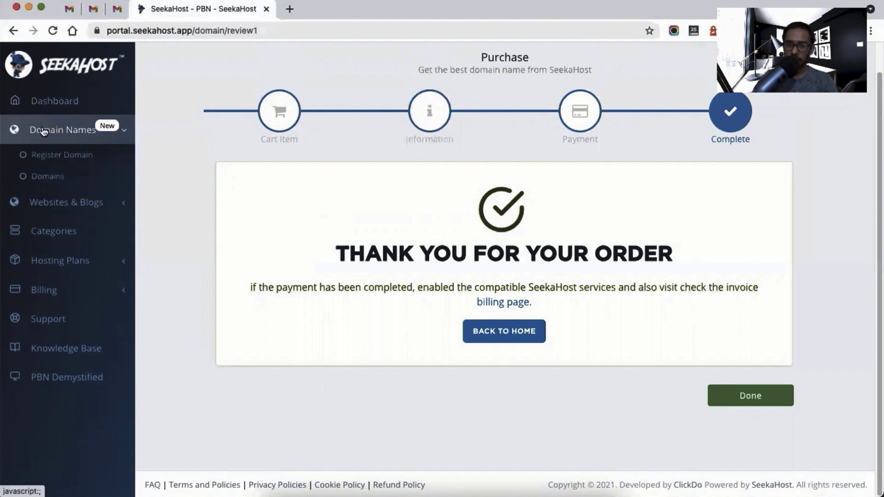
click(46, 179)
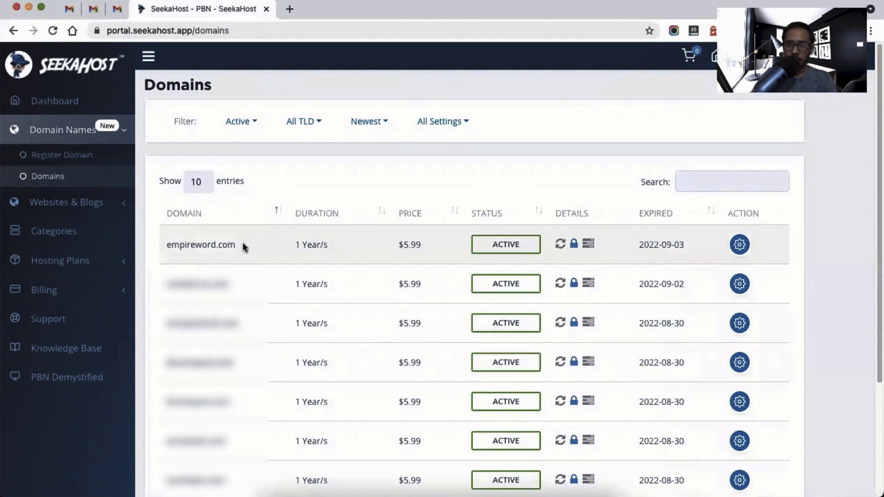
drag(237, 244, 167, 246)
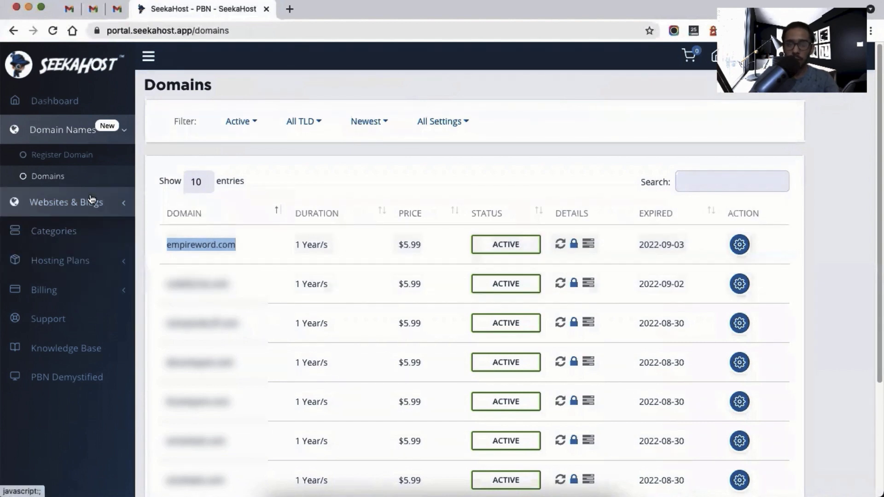
Open the WordPress hosting plans and examine the Standard plan's price and number of sites
click(89, 288)
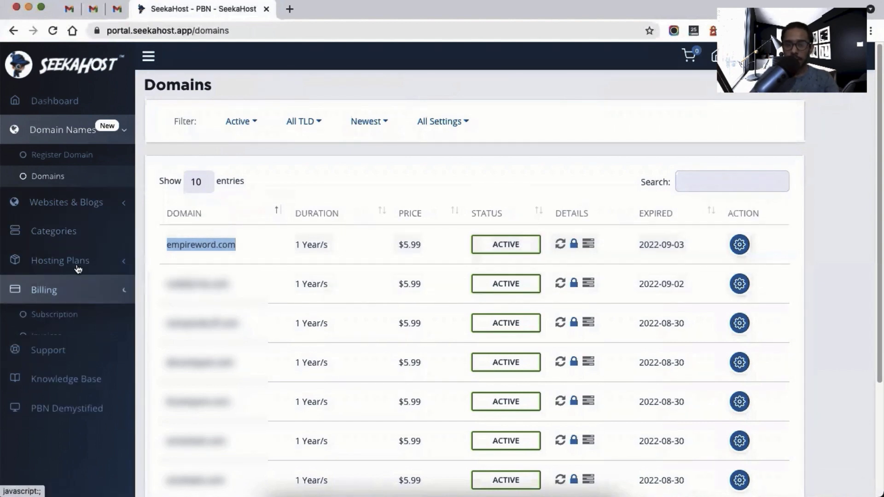
click(79, 262)
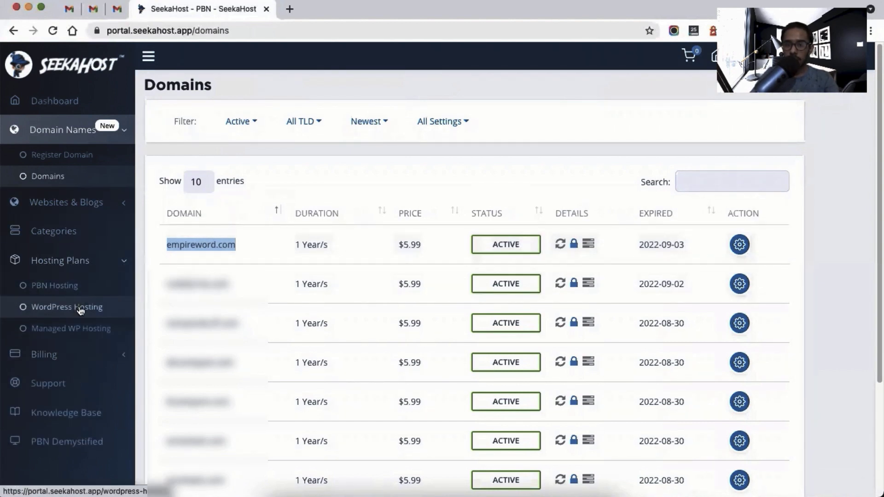
click(81, 309)
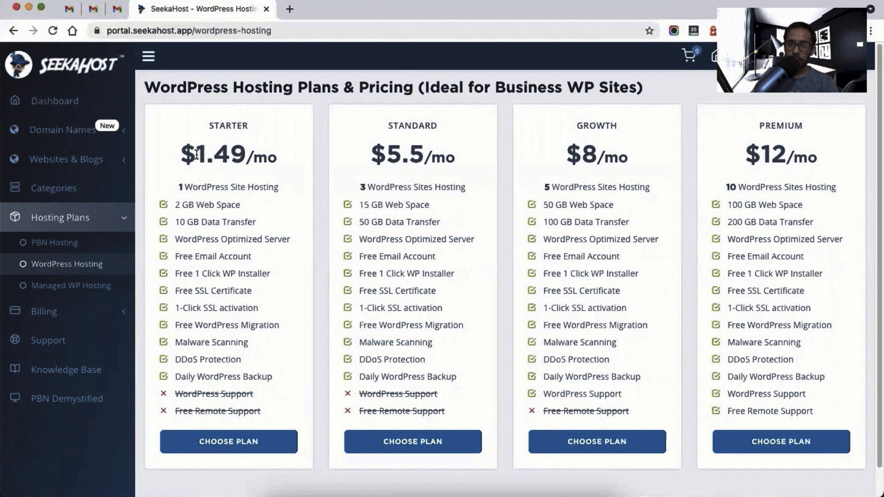
double_click(397, 125)
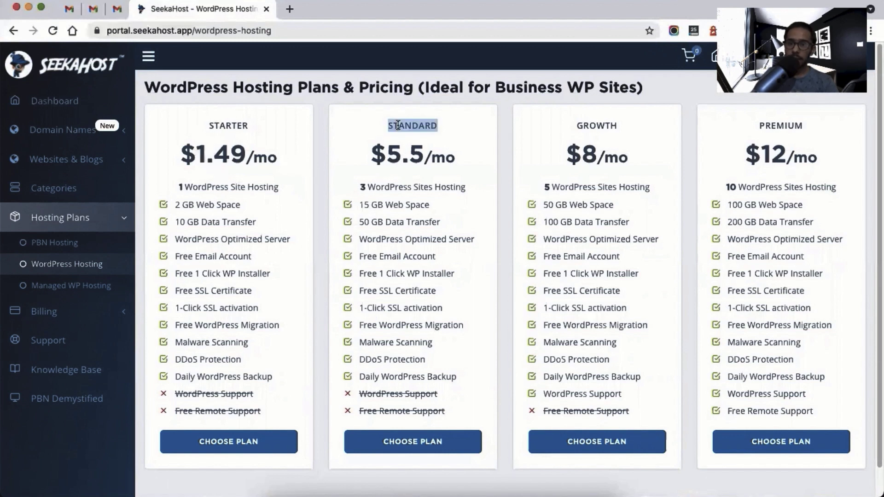
click(390, 151)
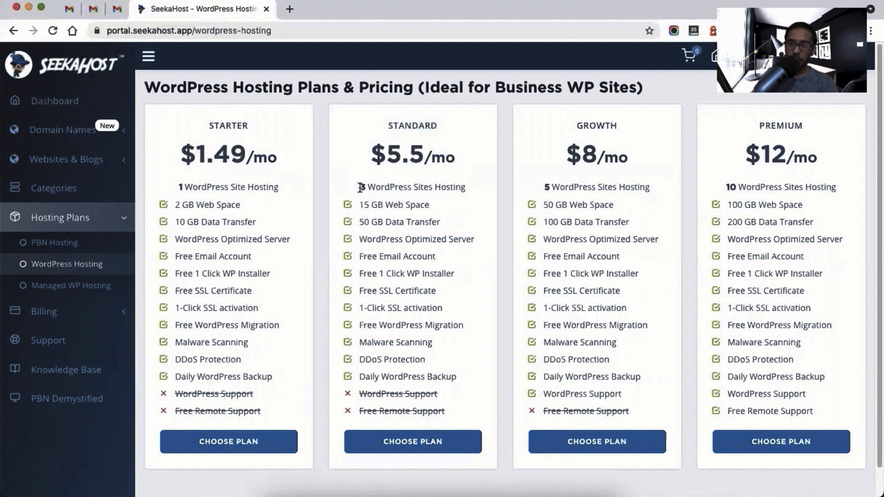
drag(360, 188, 465, 188)
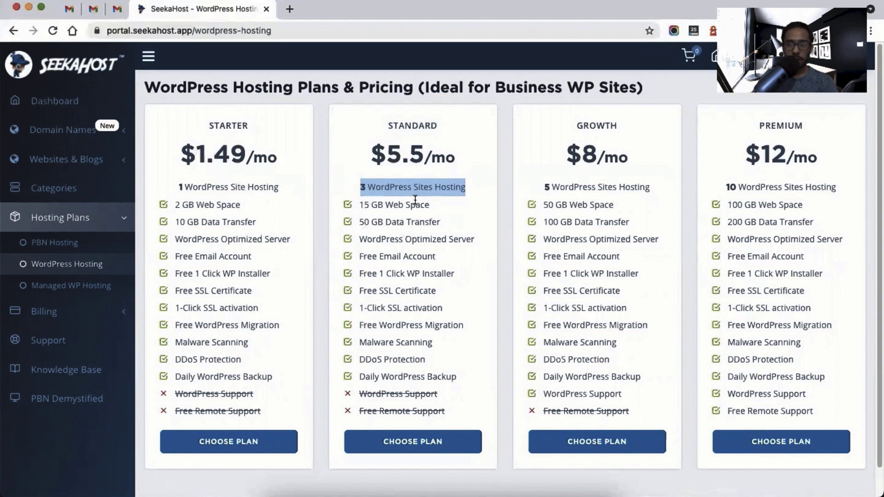
click(407, 124)
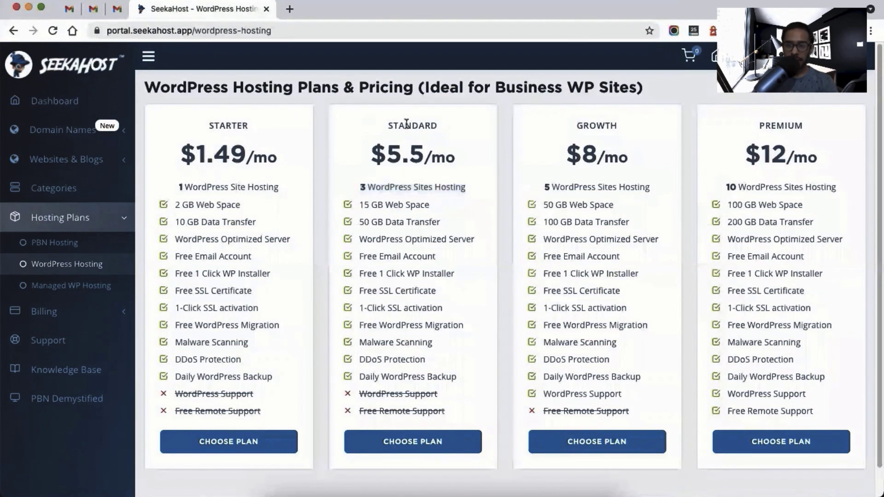
double_click(407, 123)
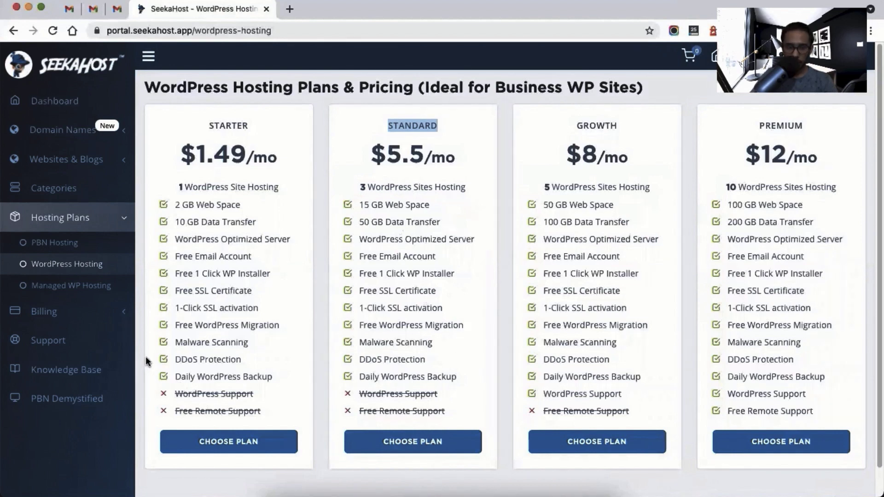
Start creating a new WordPress site and choose empireword.com as its domain
click(61, 156)
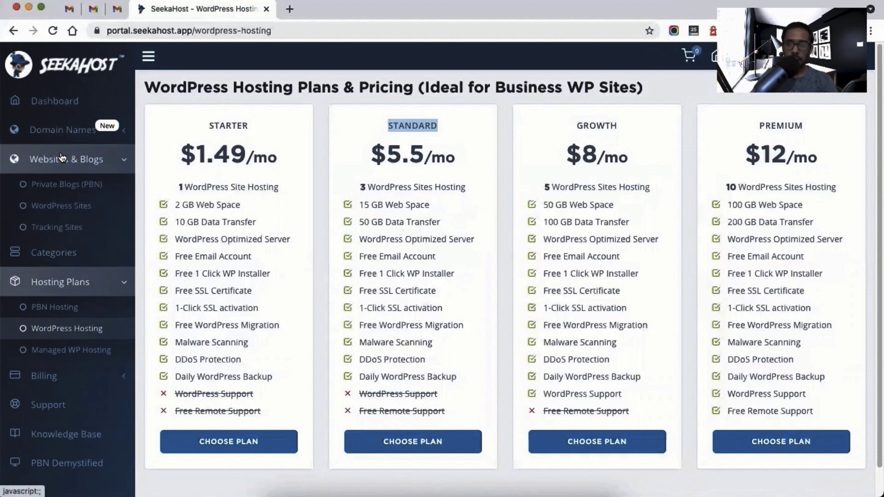
click(82, 212)
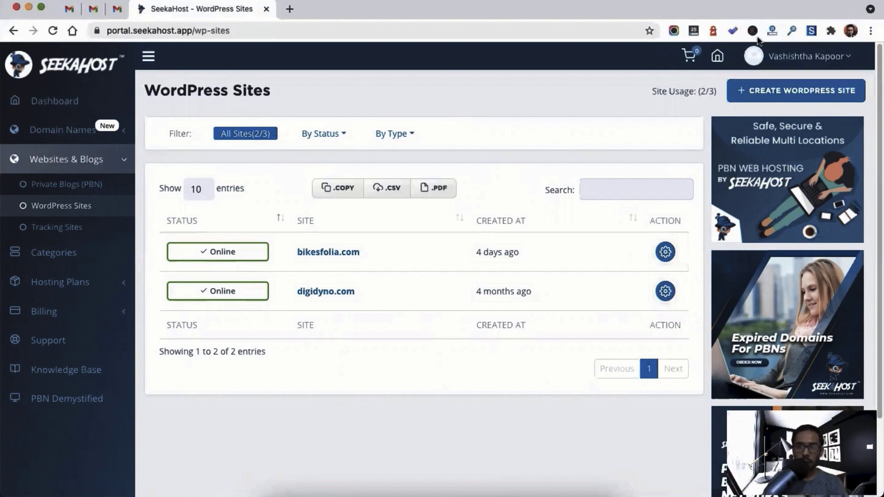
click(765, 93)
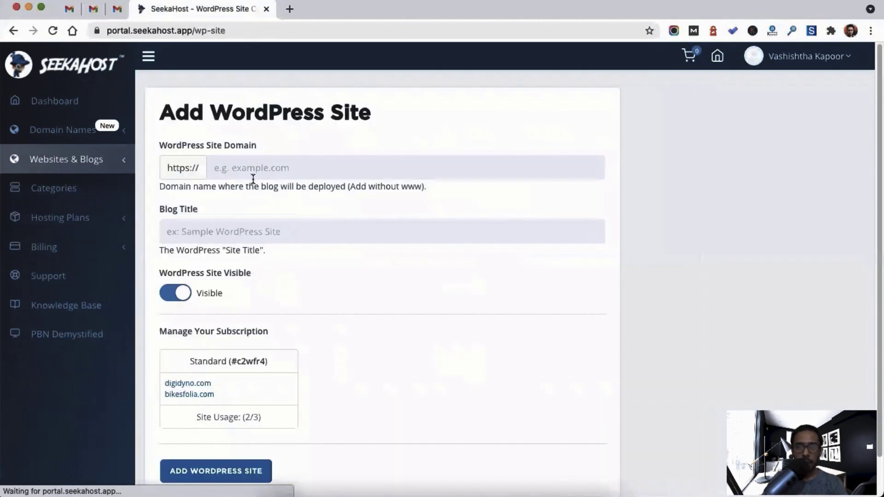
click(226, 220)
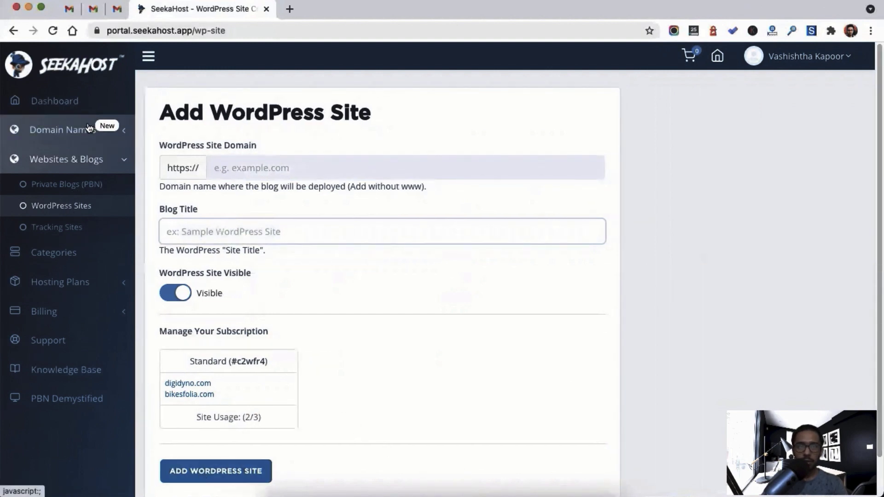
click(266, 170)
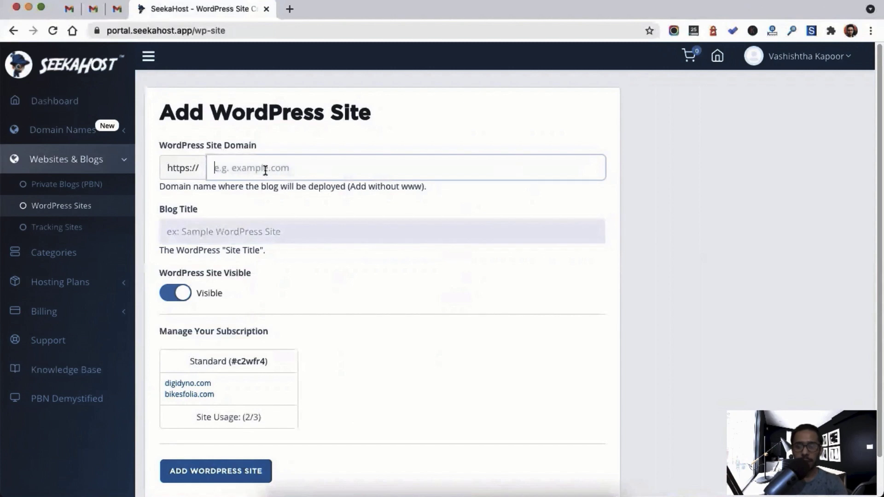
text(empi)
key(Down)
key(Return)
key(Tab)
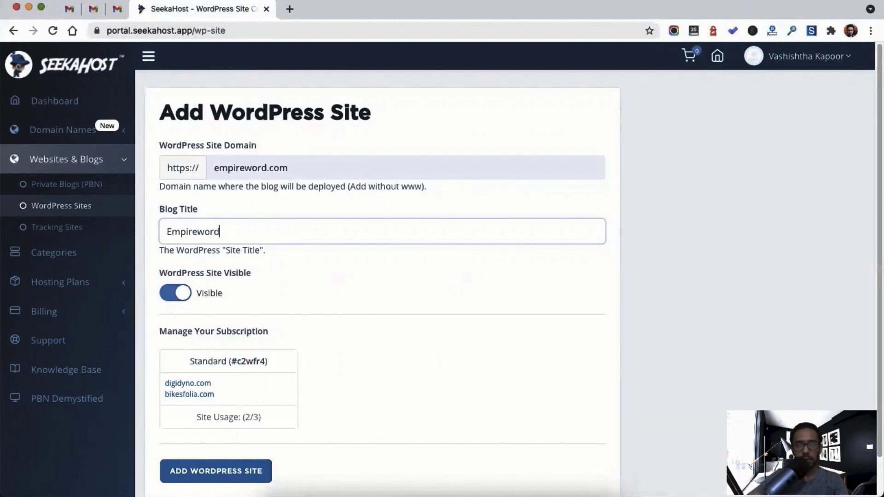
Set the blog title to EmpireWord and add the WordPress site
key(BackSpace)
key(BackSpace)
key(BackSpace)
key(BackSpace)
text(Word)
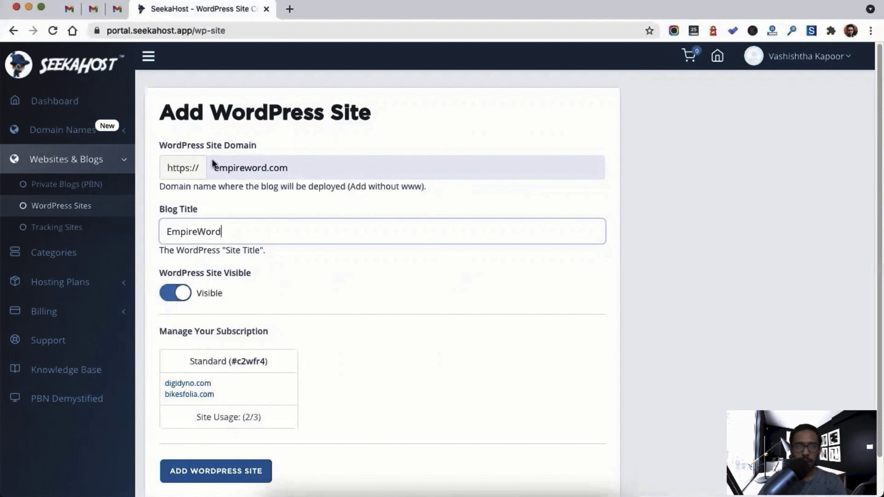
click(270, 167)
double_click(270, 167)
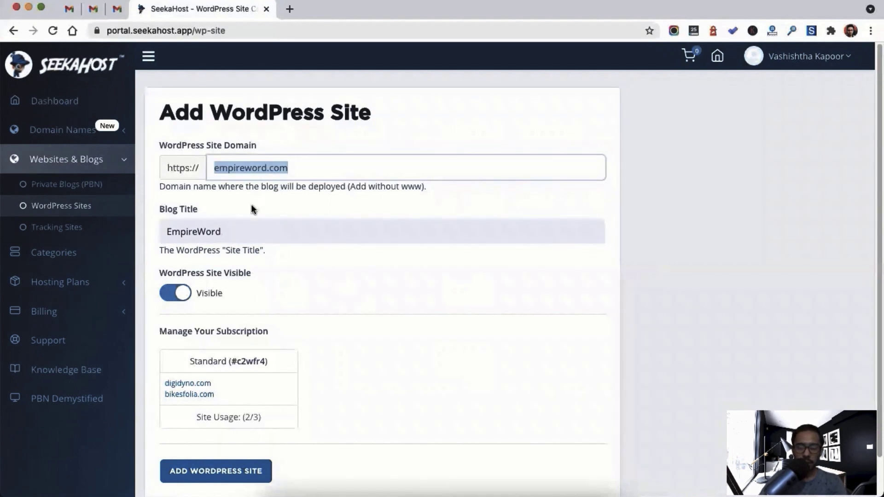
click(240, 235)
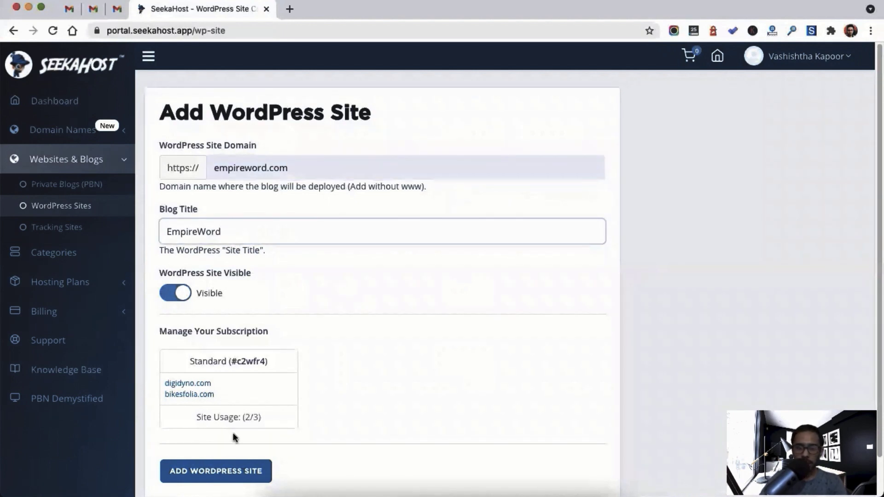
click(232, 474)
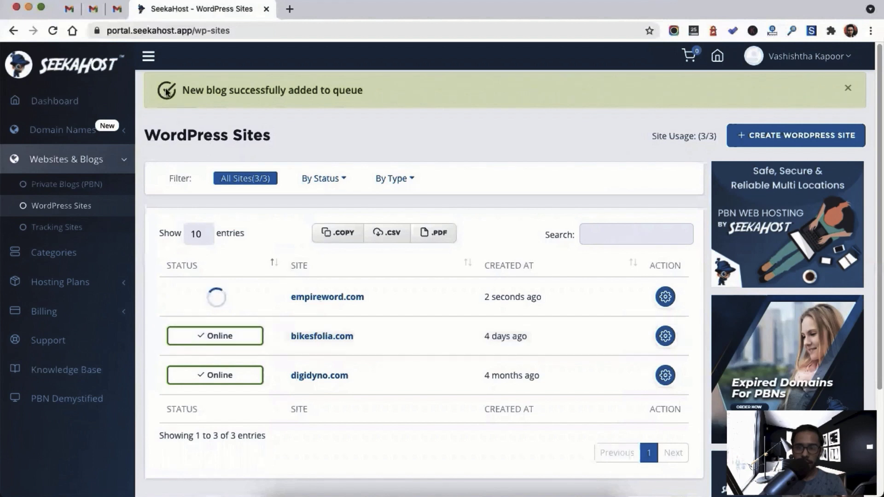
Open the info page of the new empireword.com site and copy its first nameserver, ns1.seekaappcontrol.com
drag(180, 88, 360, 89)
click(362, 89)
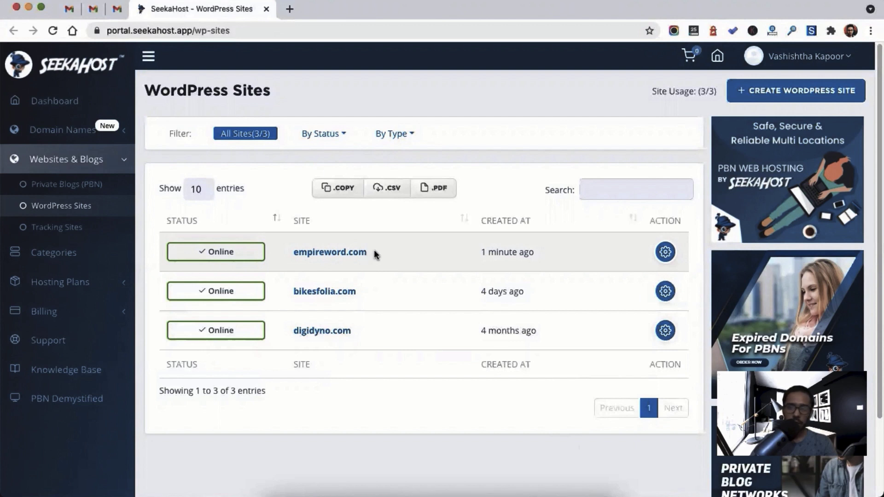
drag(372, 252, 292, 252)
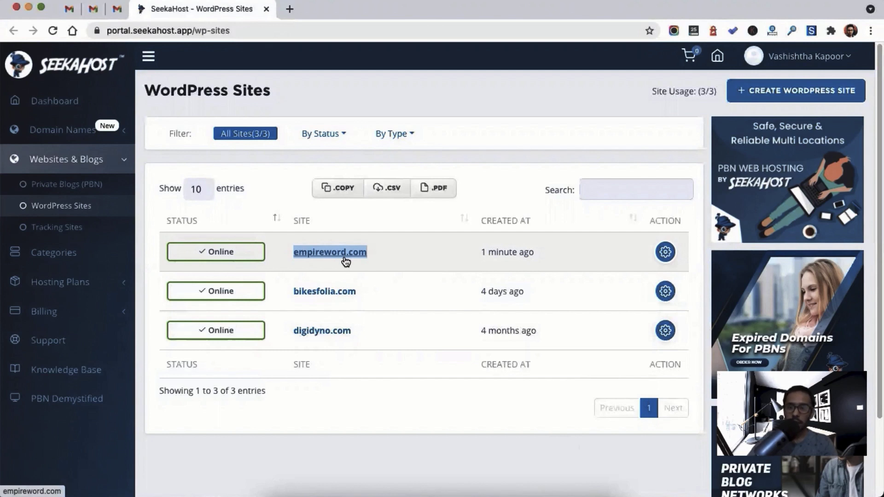
click(664, 256)
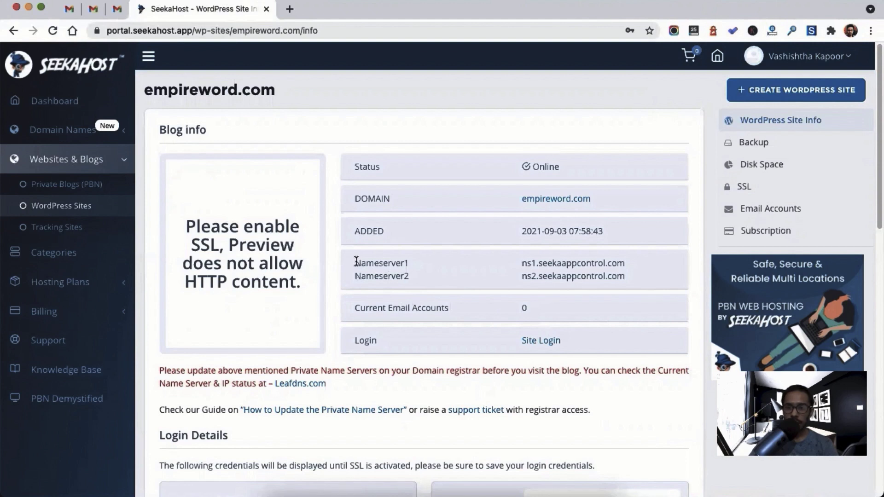
drag(354, 261, 626, 275)
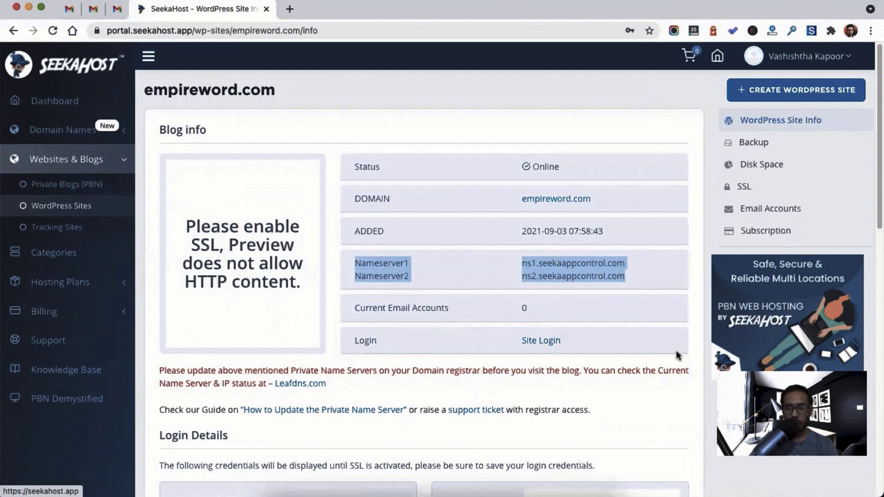
click(530, 266)
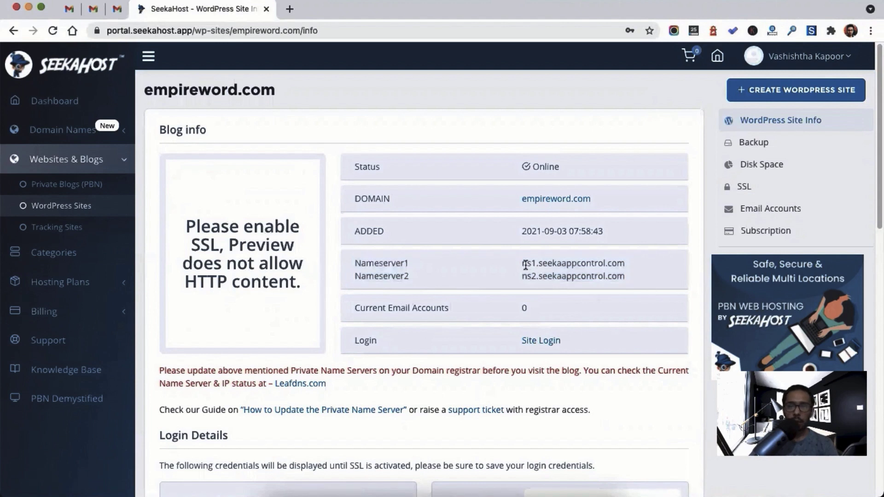
drag(521, 262, 633, 263)
key(super+c)
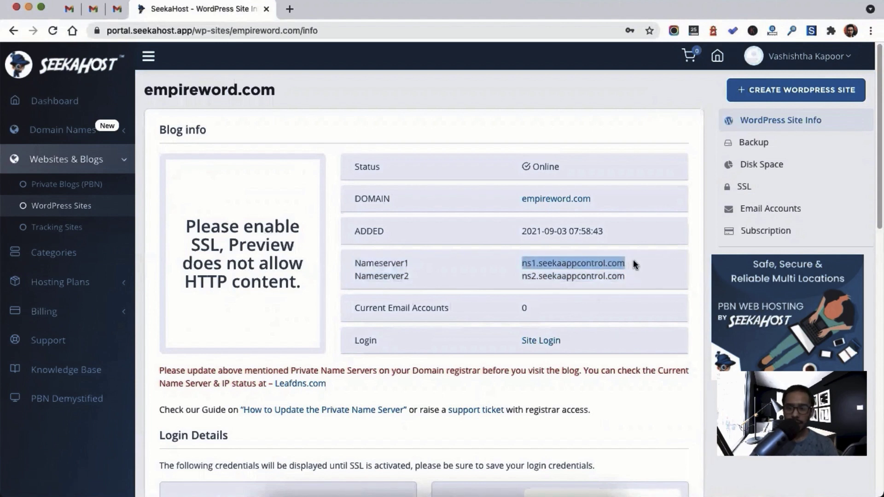
Open the list of registered domains in a new browser tab and go to the management page for empireword.com
click(113, 138)
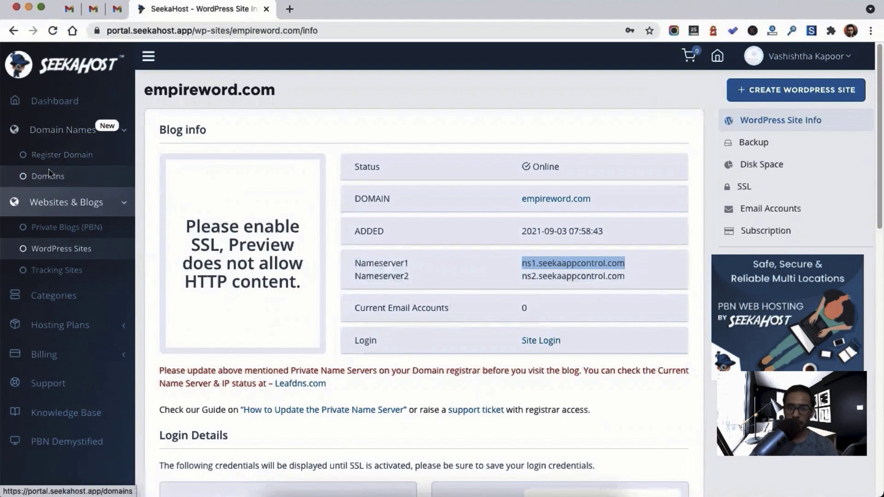
right_click(48, 169)
click(69, 175)
key(ctrl+Tab)
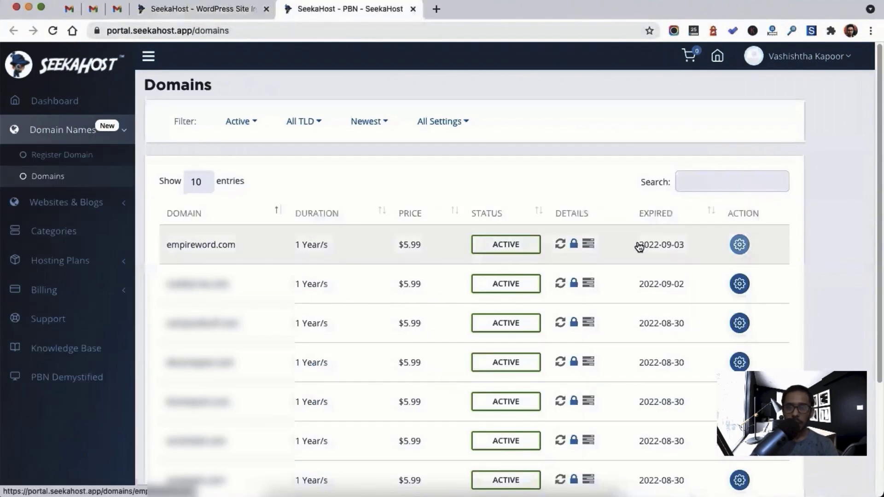
click(740, 245)
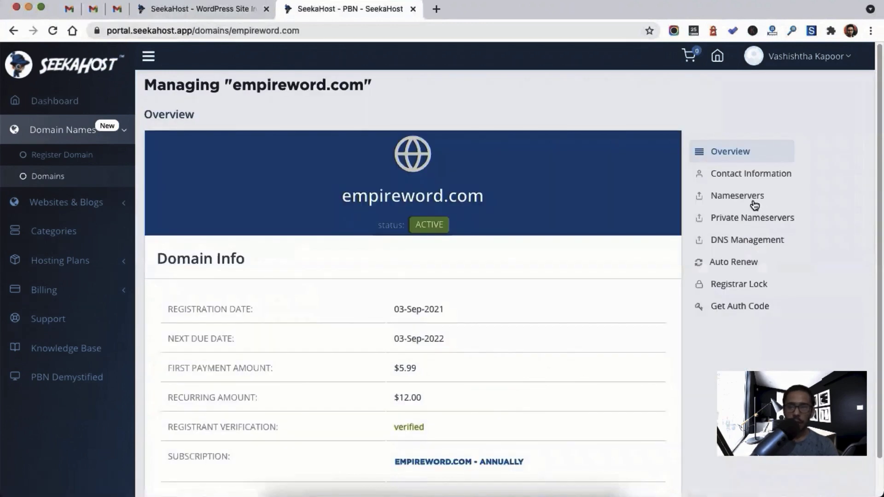
Unlock empireword.com for nameserver changes by turning off its registrar lock
click(728, 196)
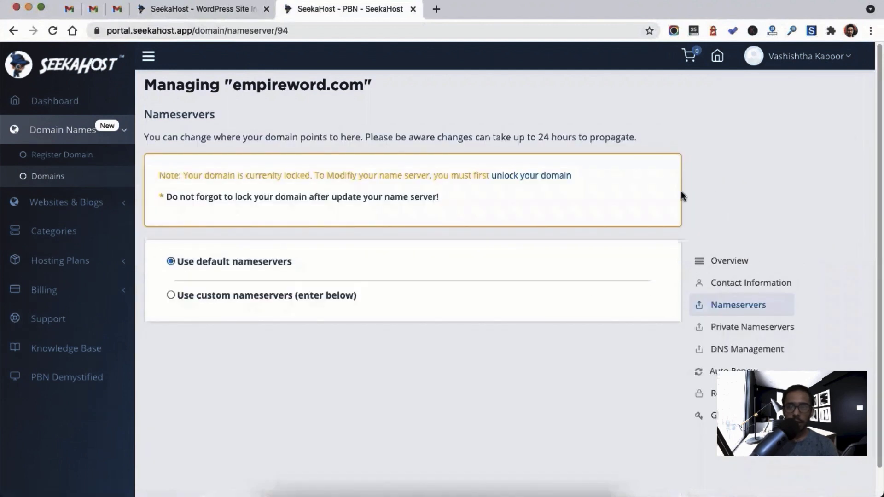
click(522, 177)
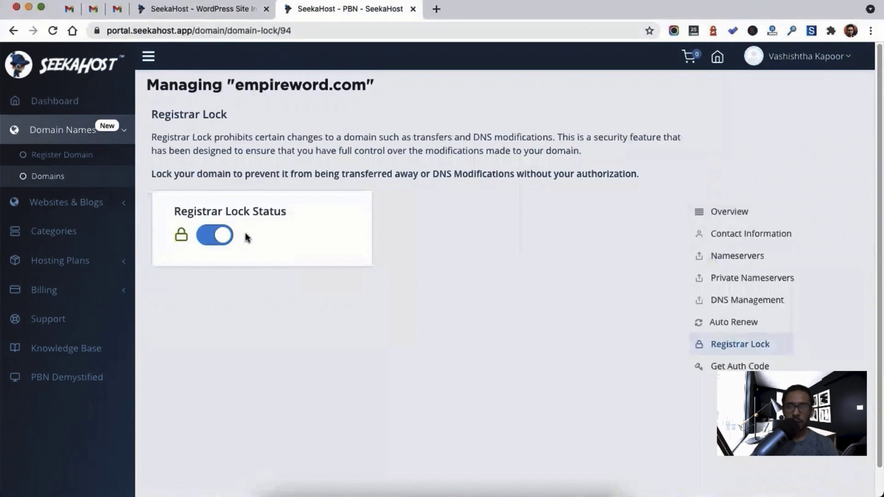
click(213, 237)
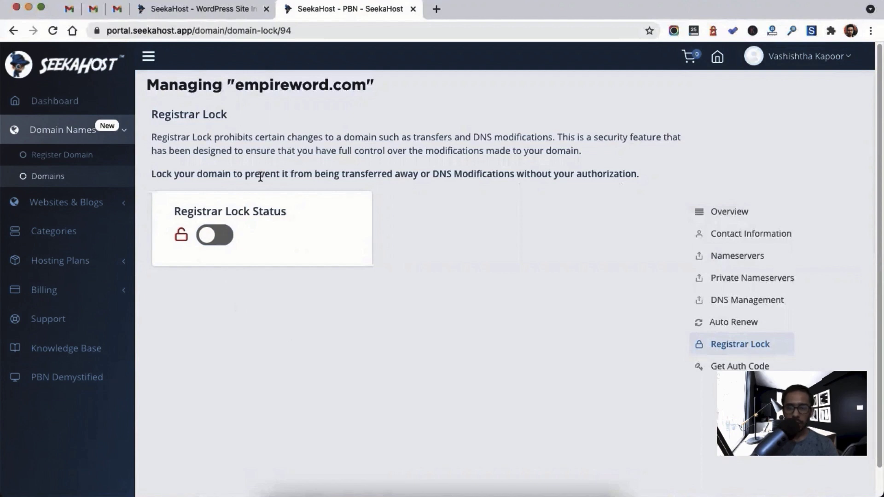
Switch empireword.com to custom nameservers and enter ns1.seekaappcontrol.com as the first nameserver
click(738, 257)
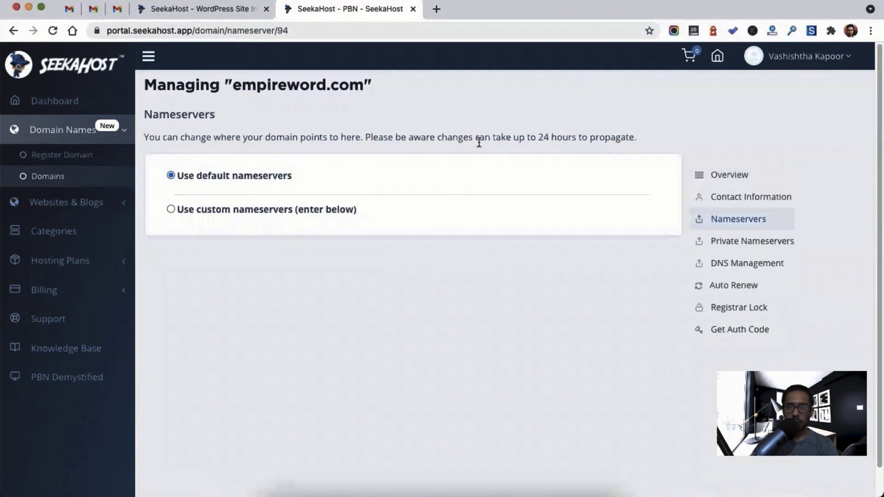
click(171, 210)
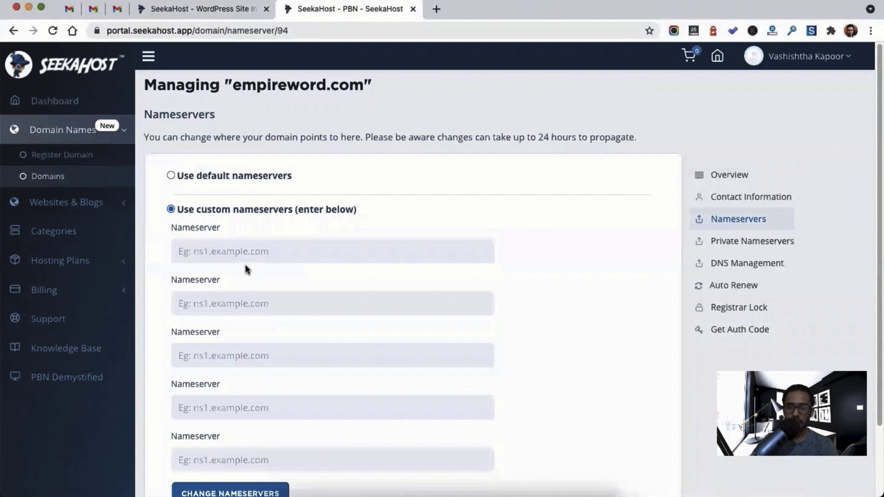
click(233, 250)
key(super+v)
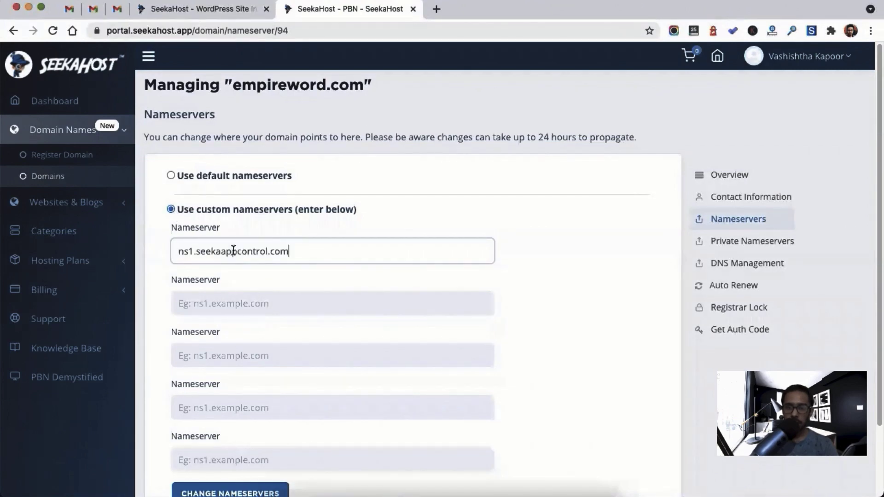
Copy ns2.seekaappcontrol.com from the WordPress site's info page, enter it as the domain's second nameserver and save the nameserver change
click(181, 14)
drag(520, 276, 624, 276)
key(super+c)
click(351, 12)
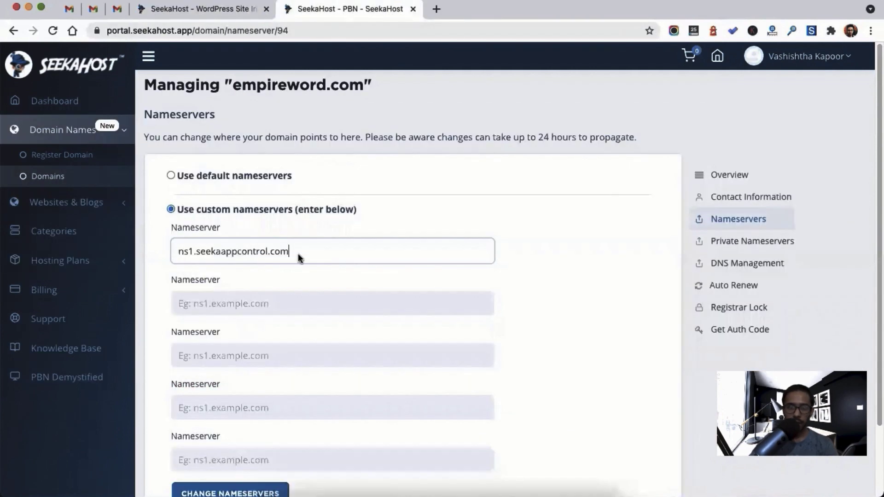
click(268, 299)
key(super+v)
click(579, 300)
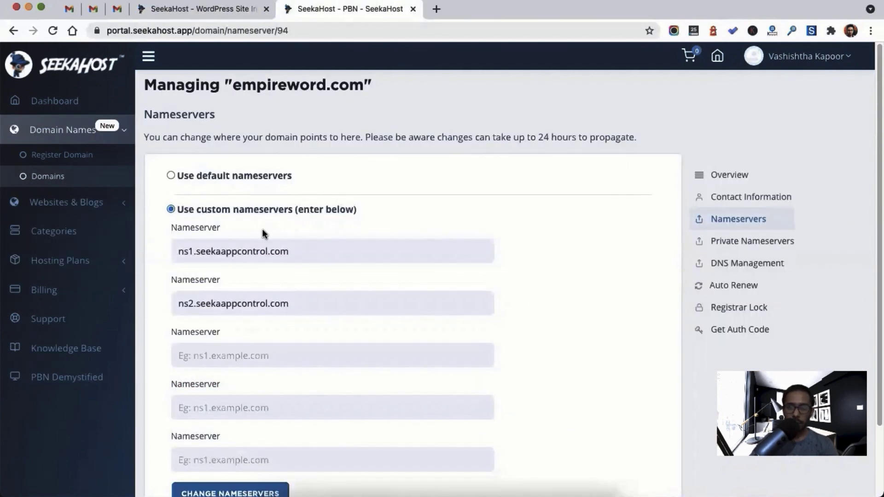
scroll(316, 276, down, 3)
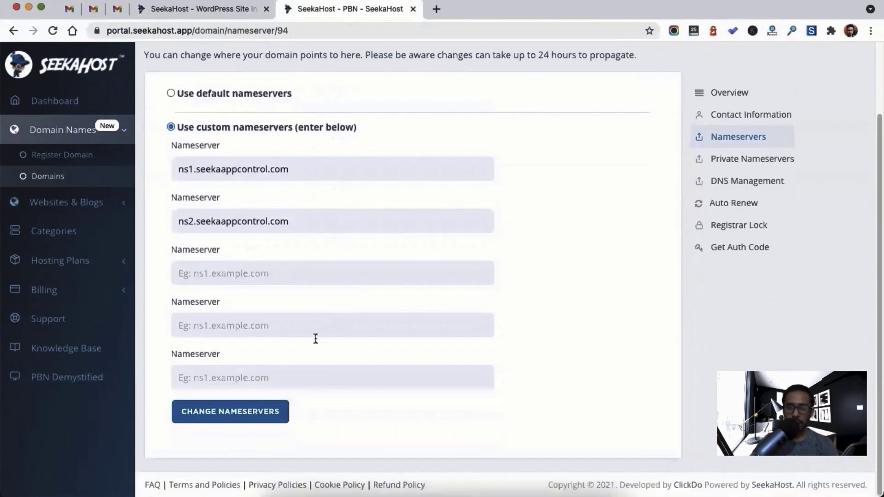
click(245, 415)
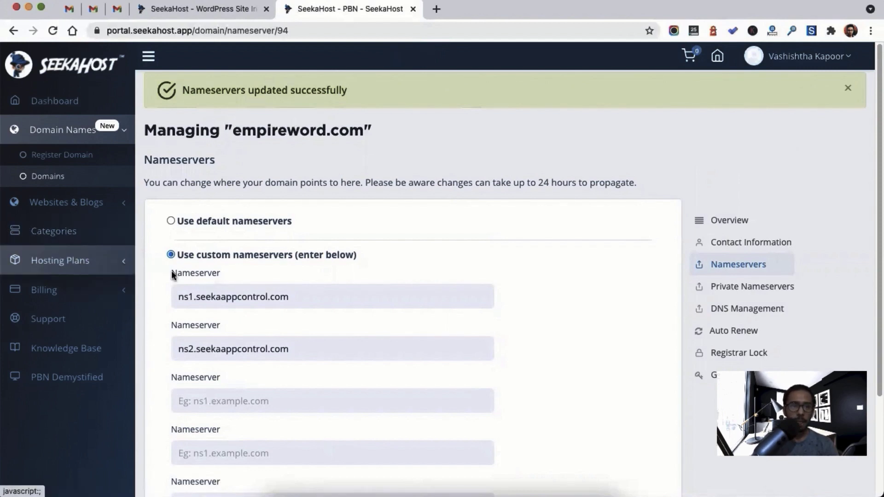
Open the SSL settings of the empireword.com site, and load empireword.com in a new browser tab to look over its homepage
click(187, 9)
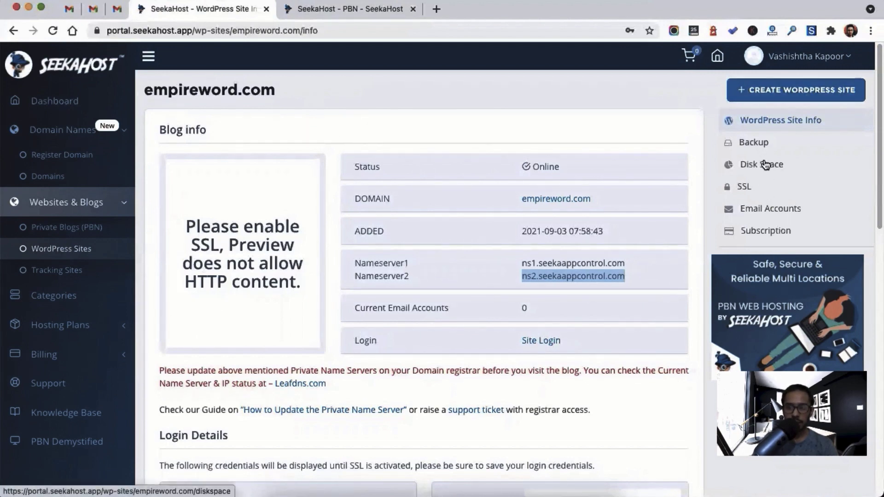
click(743, 187)
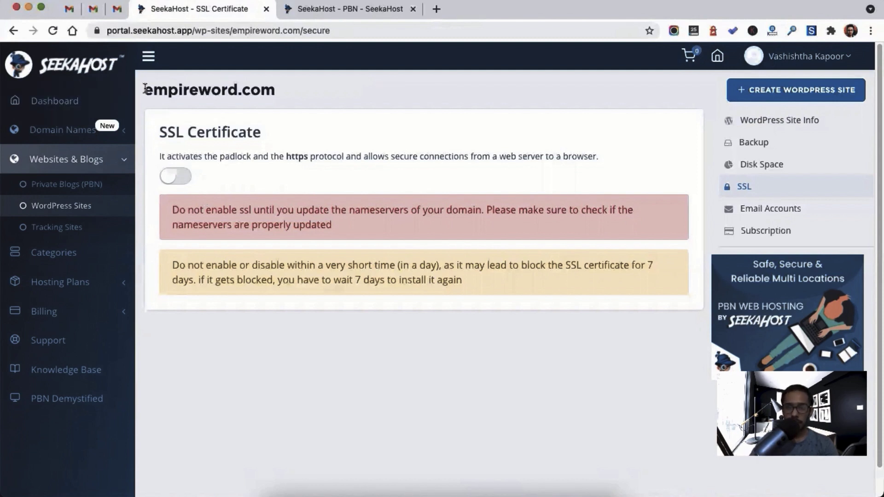
drag(144, 89, 276, 92)
key(super+c)
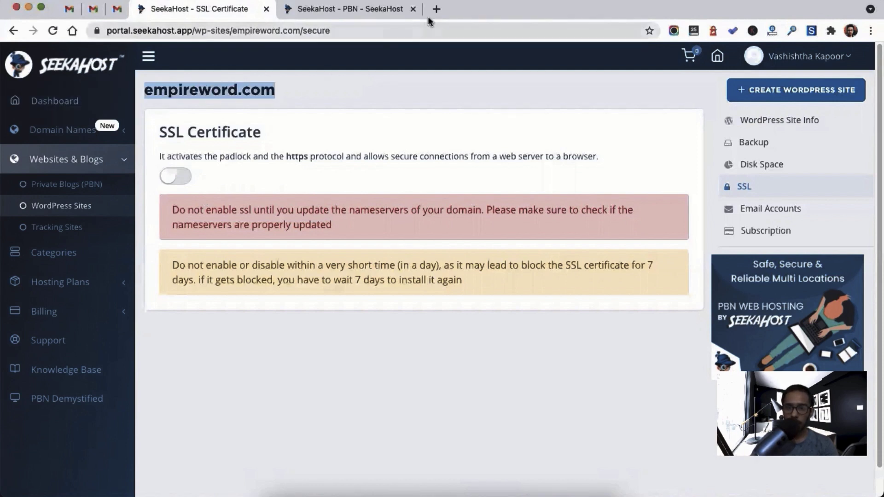
click(445, 11)
key(super+v)
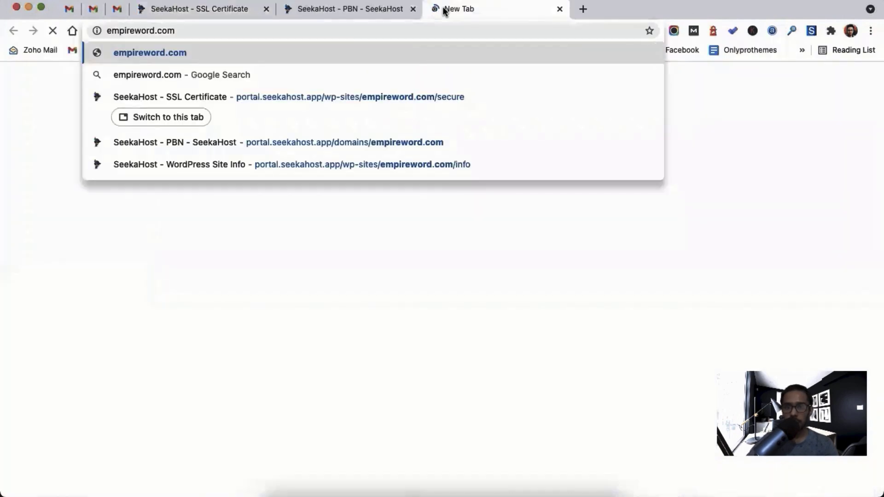
key(Return)
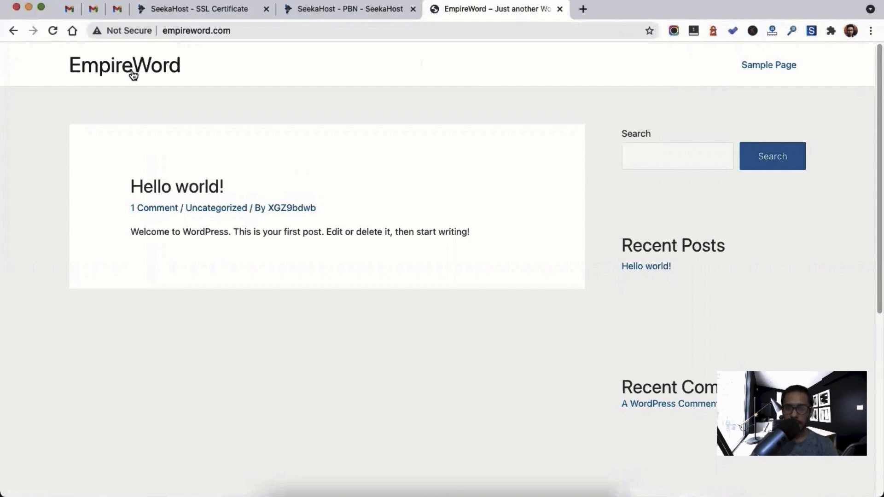
scroll(407, 244, down, 7)
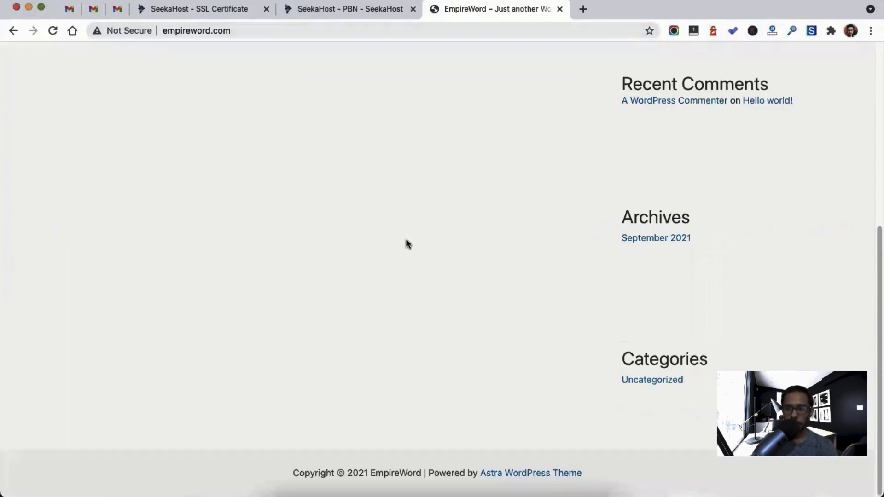
scroll(407, 244, up, 7)
Enable the SSL certificate for empireword.com and reload the live homepage
click(288, 10)
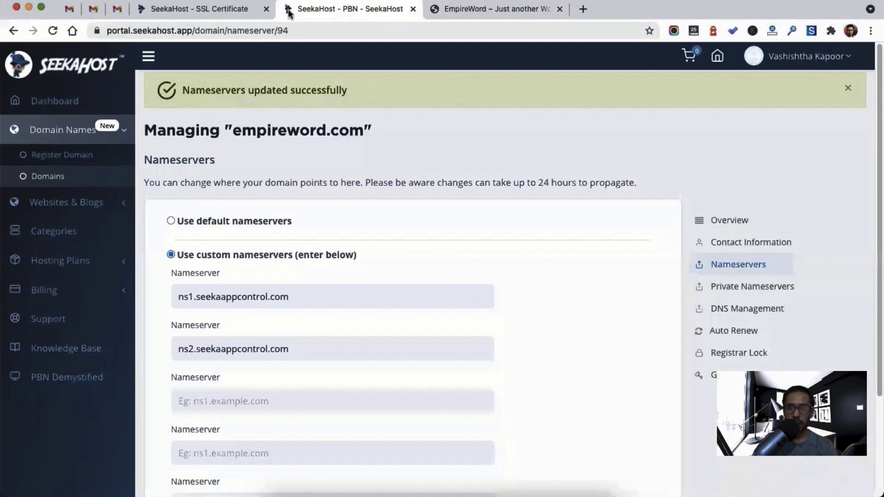
click(222, 10)
click(176, 177)
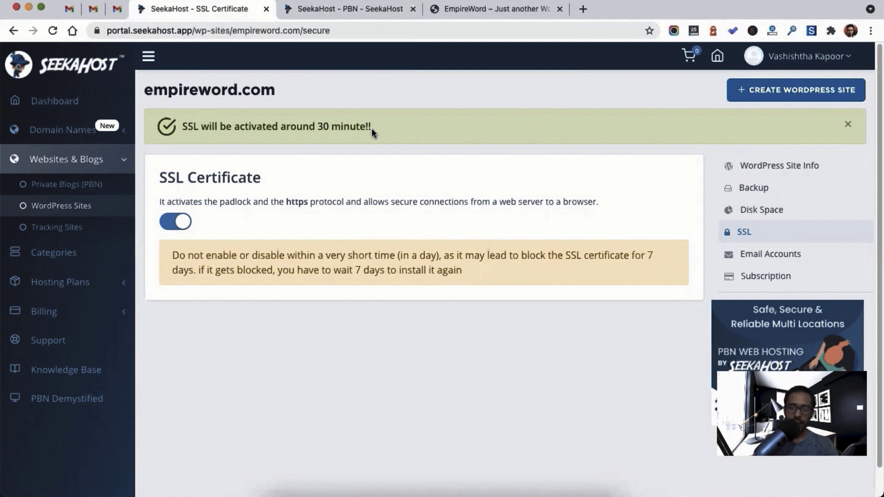
click(472, 13)
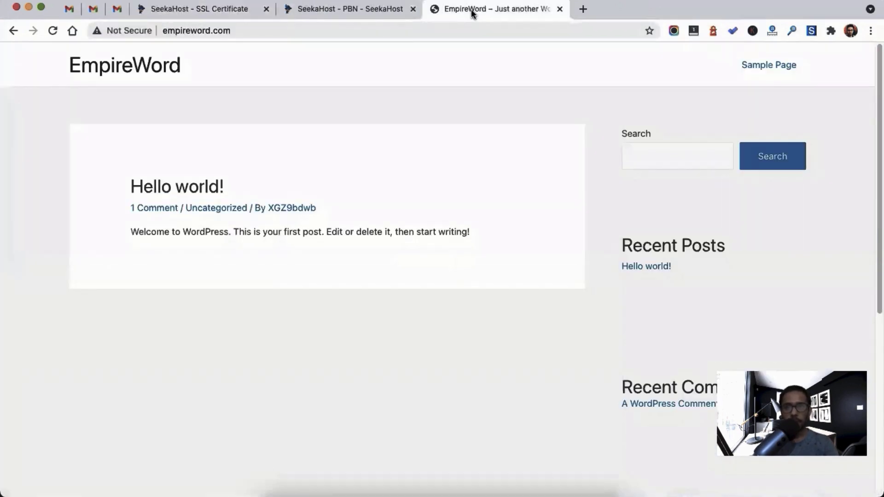
key(super+r)
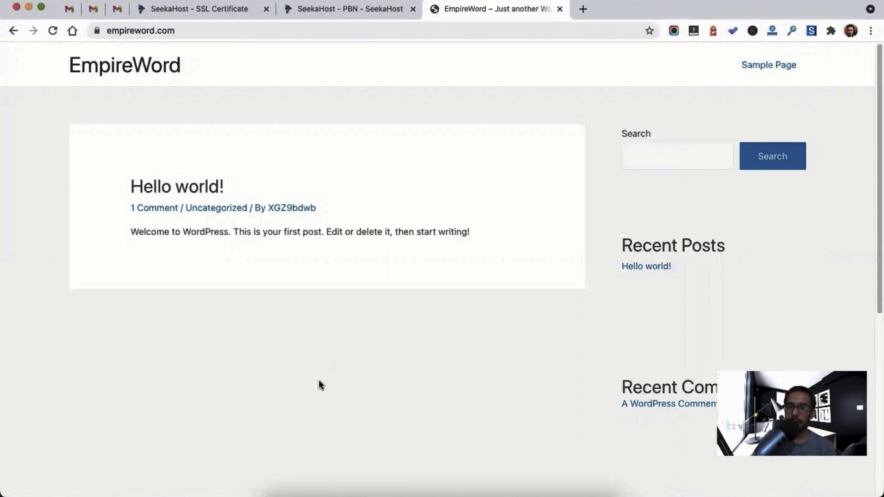
key(super+3)
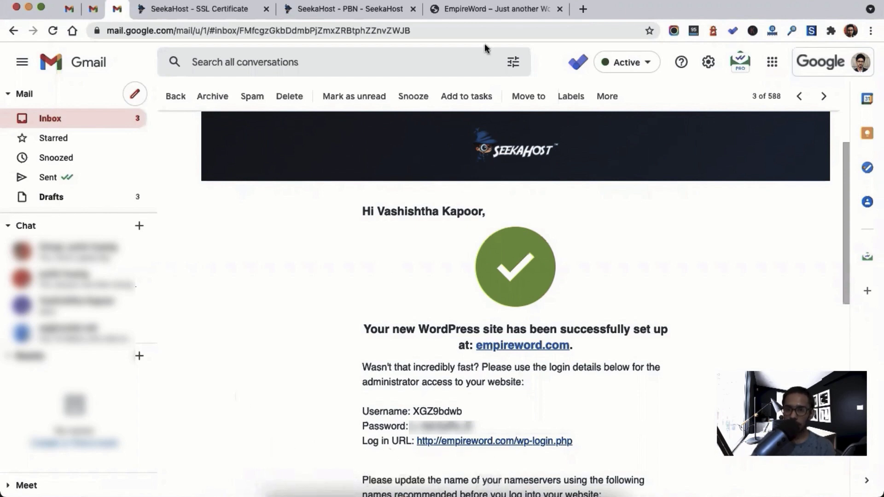
click(478, 13)
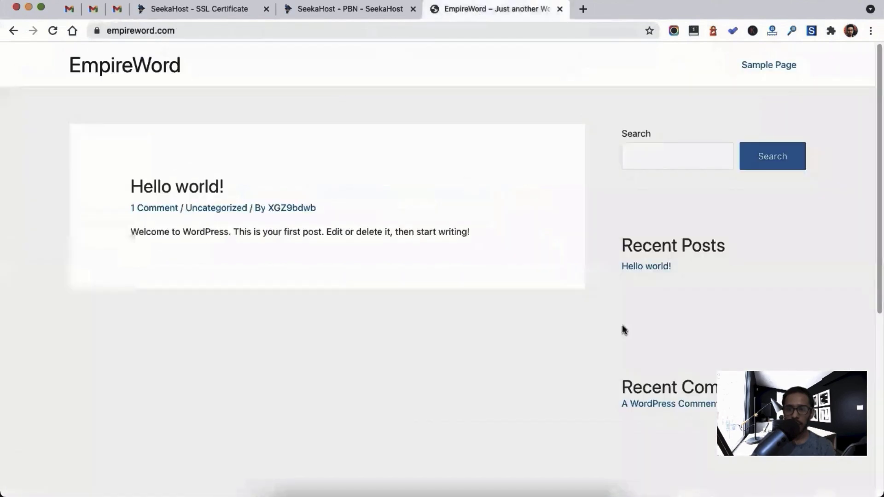
scroll(622, 327, down, 5)
click(284, 28)
click(285, 29)
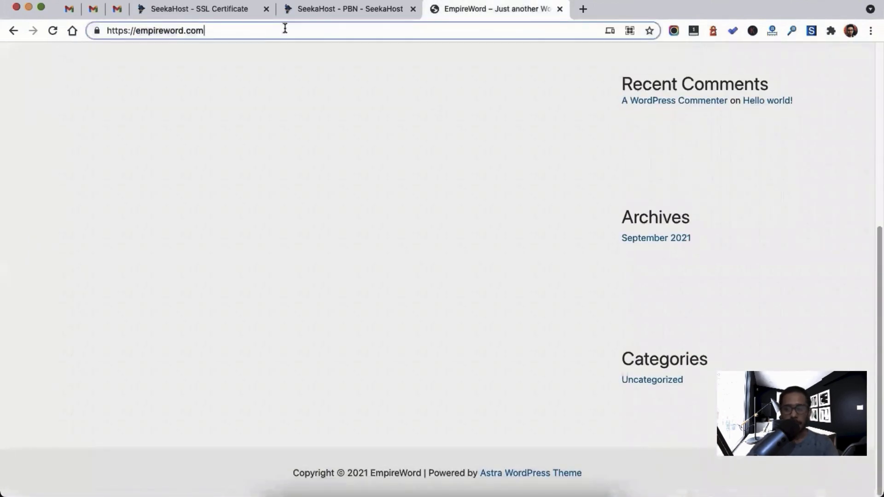
text(/wp-admin)
key(Return)
Copy the administrator username from the SeekaHost setup email in Gmail and paste it into the WordPress login form
click(214, 9)
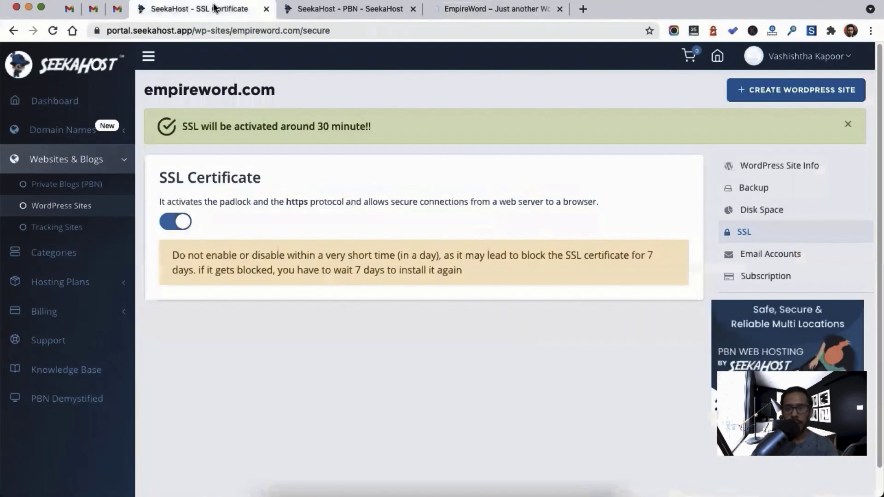
click(118, 9)
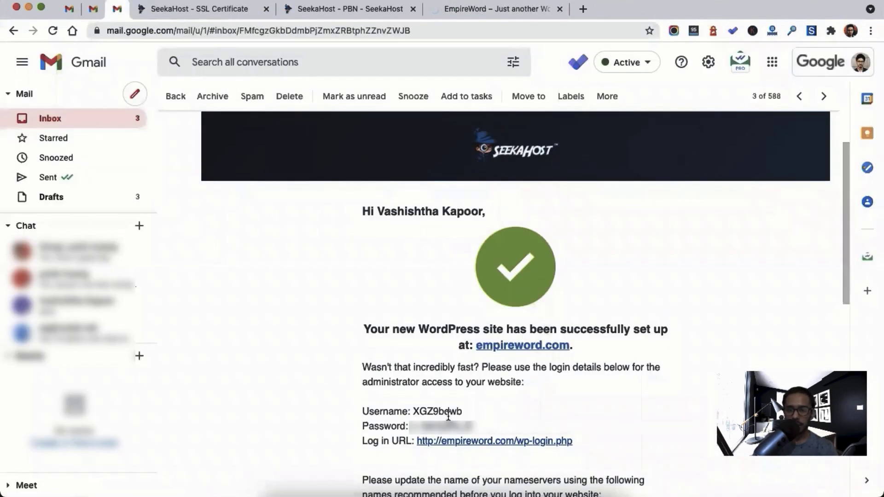
drag(414, 411, 464, 414)
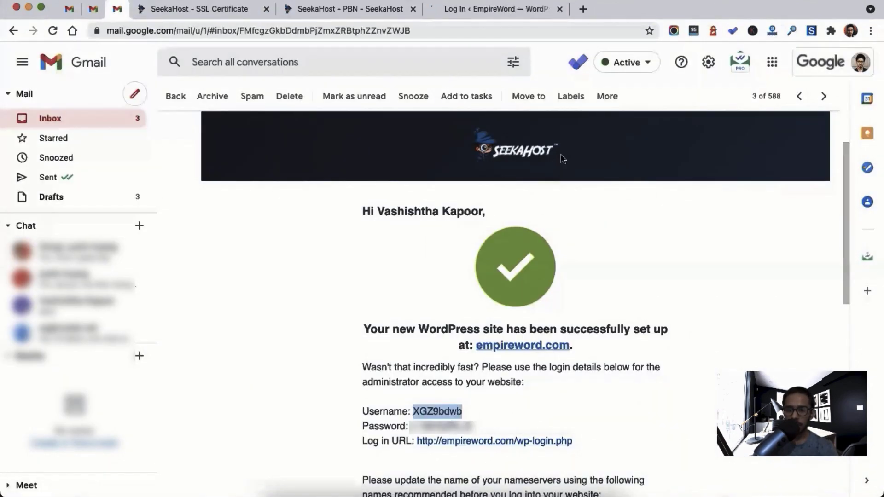
key(super+c)
click(499, 4)
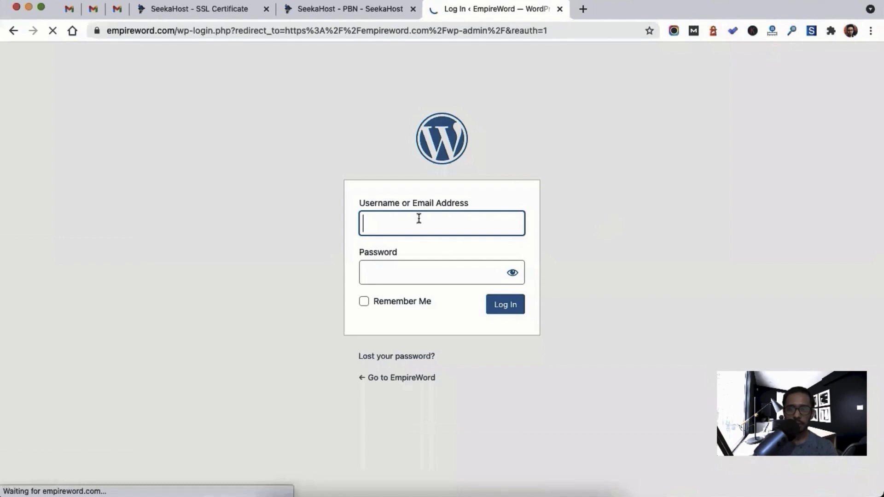
key(super+v)
Copy the administrator password from the Gmail message into the WordPress login form, log in and dismiss the browser's save-password offer
click(115, 8)
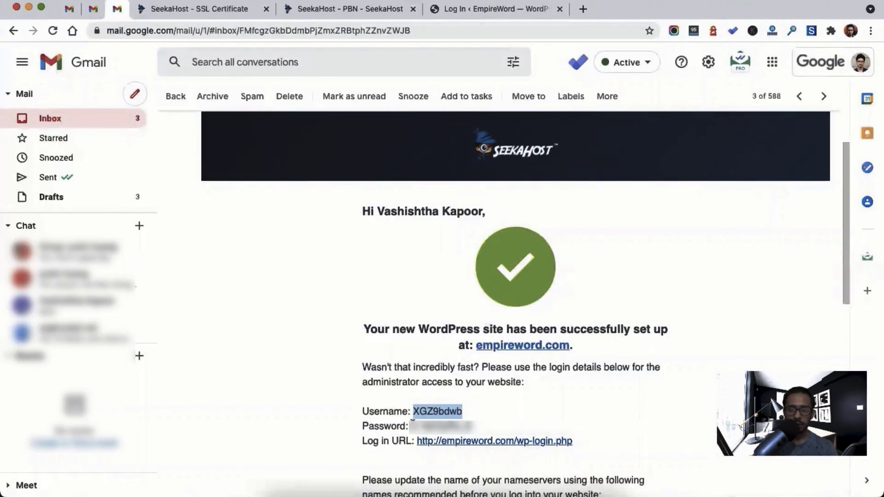
drag(411, 426, 483, 428)
key(super+c)
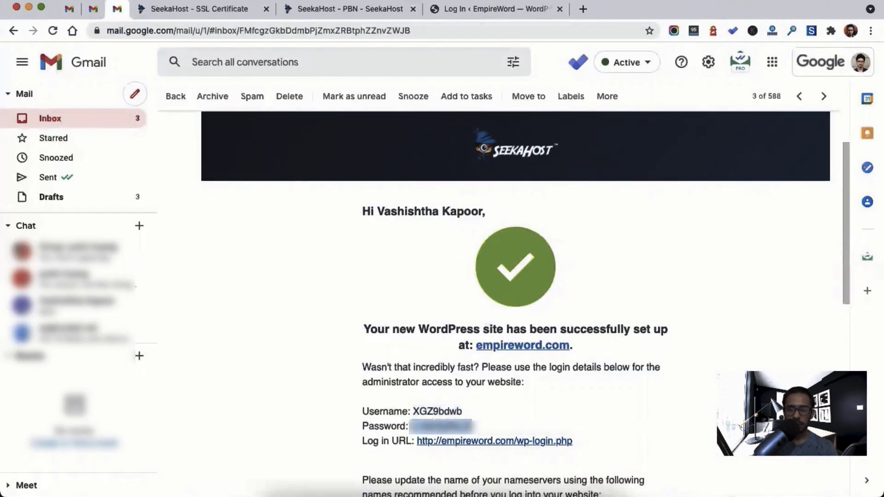
click(483, 9)
click(434, 276)
key(super+v)
click(493, 306)
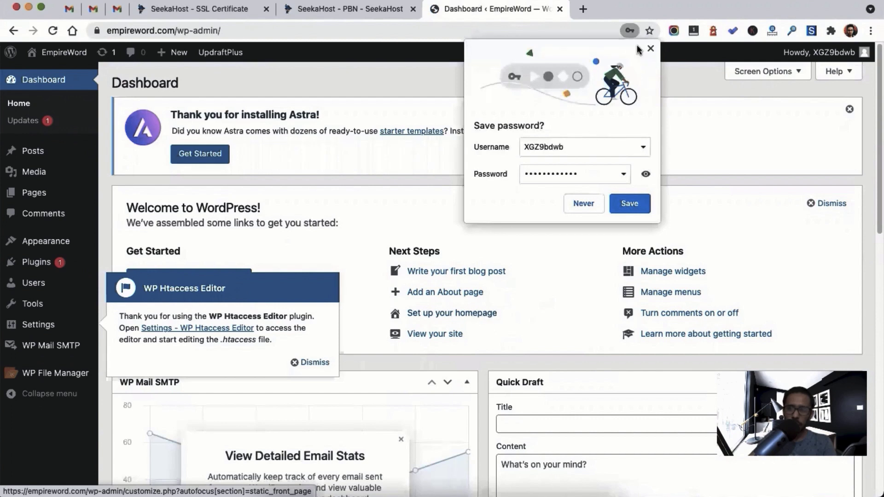
click(651, 48)
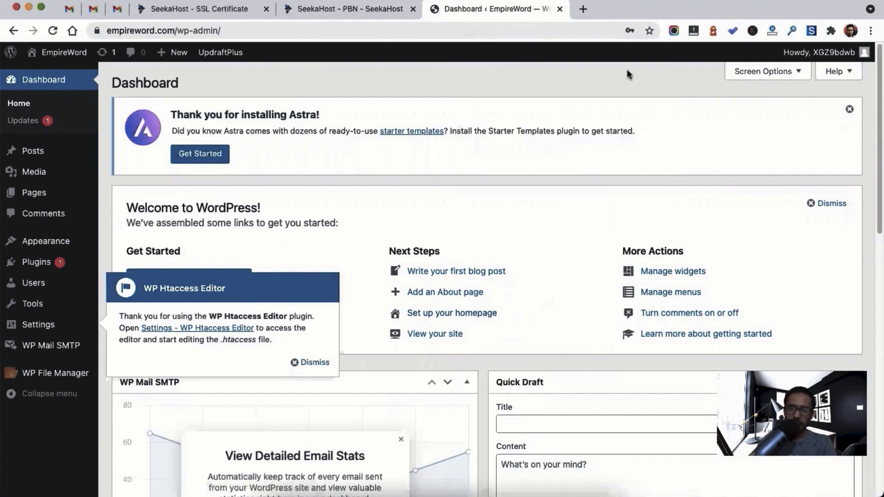
Dismiss the WP Htaccess Editor notice and open the list of installed themes
click(322, 363)
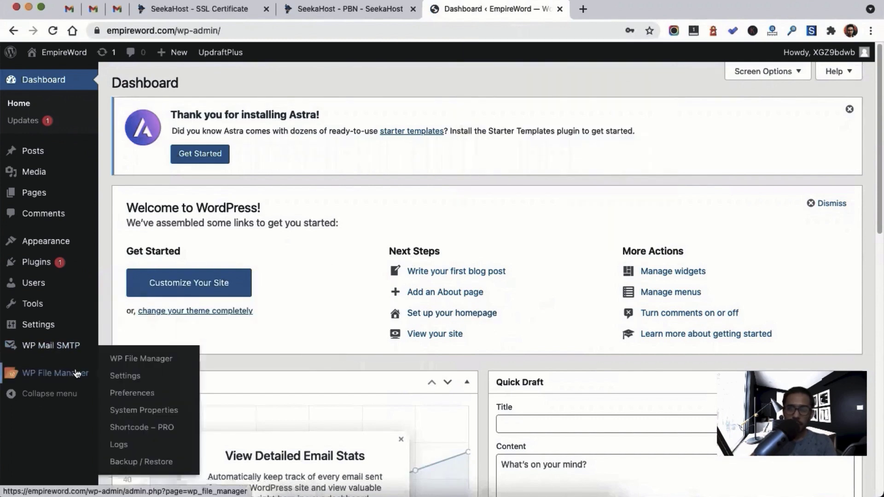
mouse_move(36, 259)
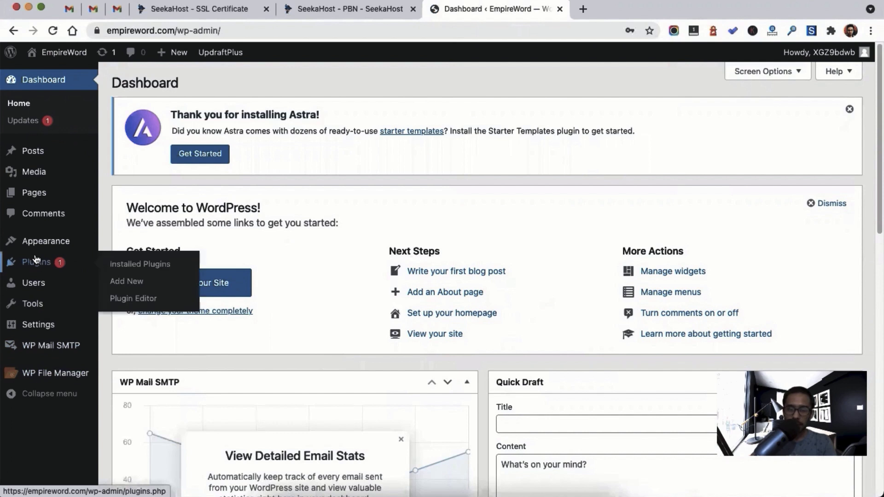
click(45, 247)
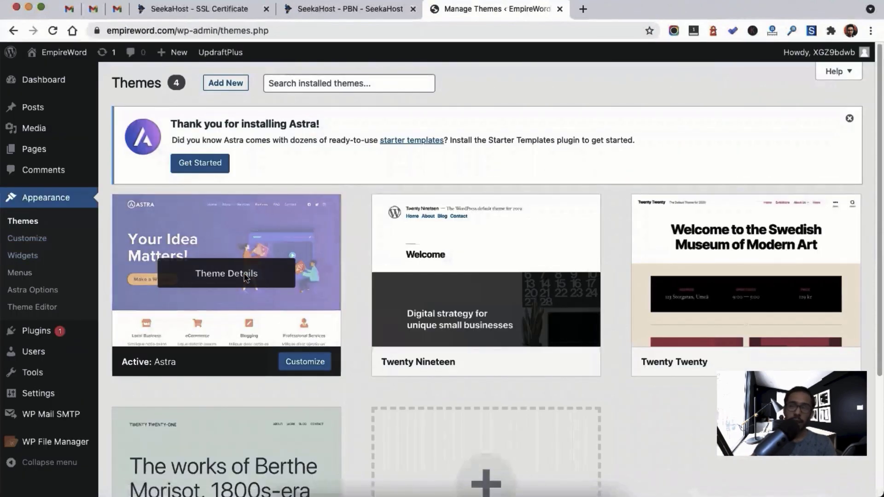
Open the list of installed plugins, close the UpdraftPlus settings notice and look through the plugins
click(37, 335)
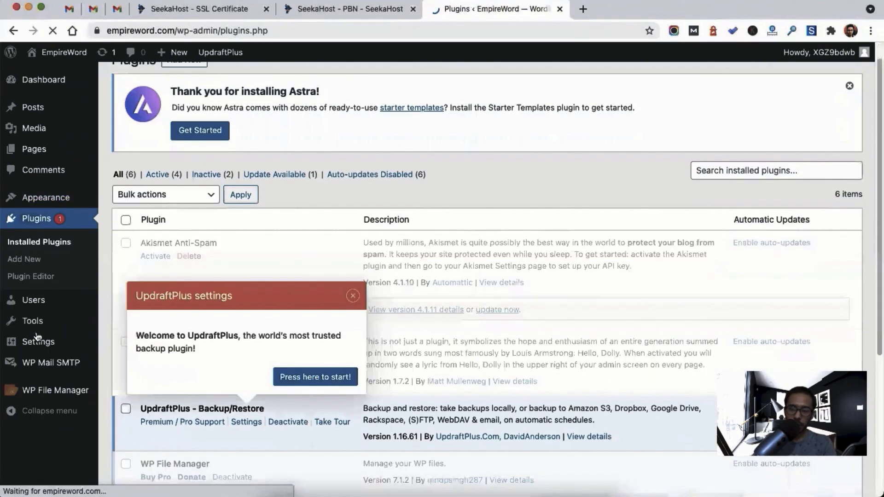
click(354, 87)
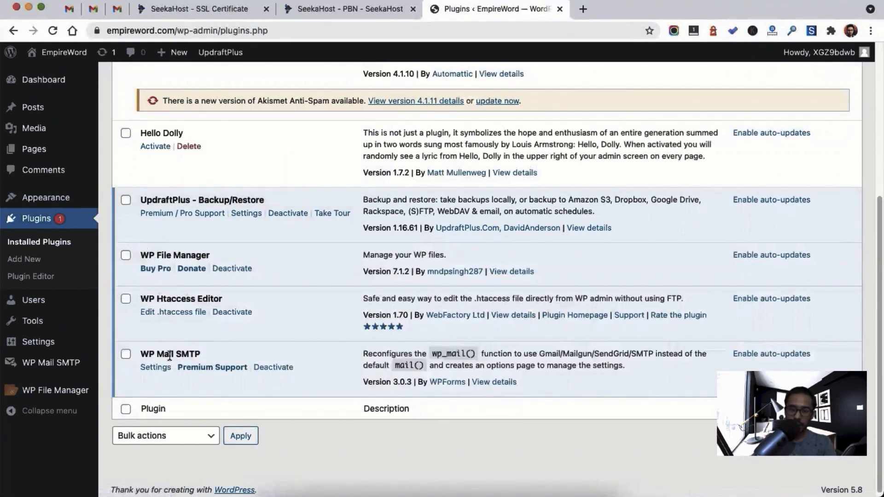
scroll(170, 300, up, 5)
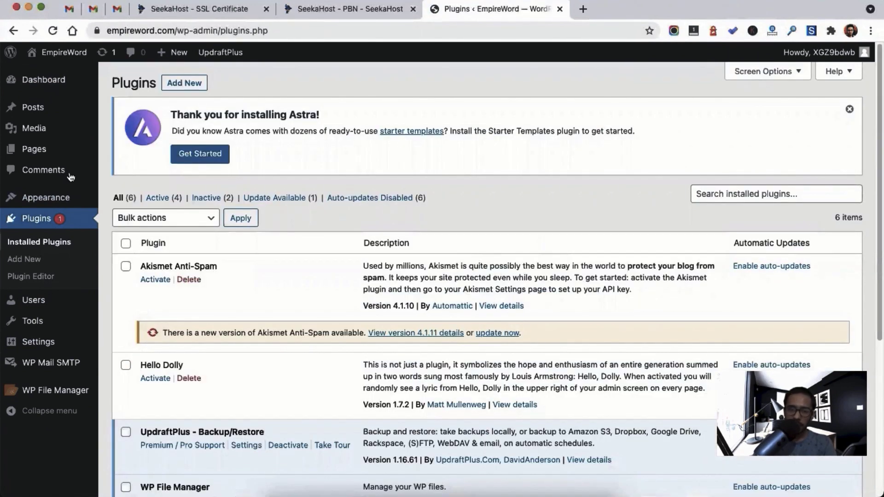
Open the list of all posts and move the "Hello world!" post to the trash
mouse_move(64, 199)
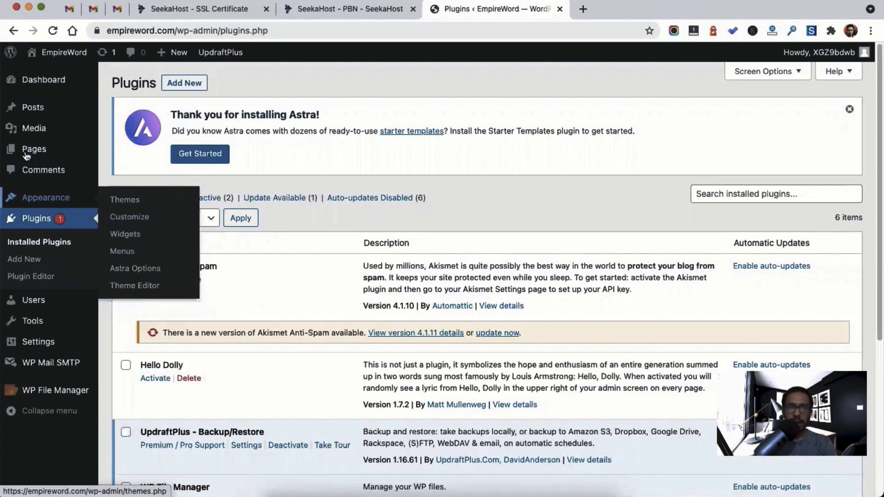
click(33, 115)
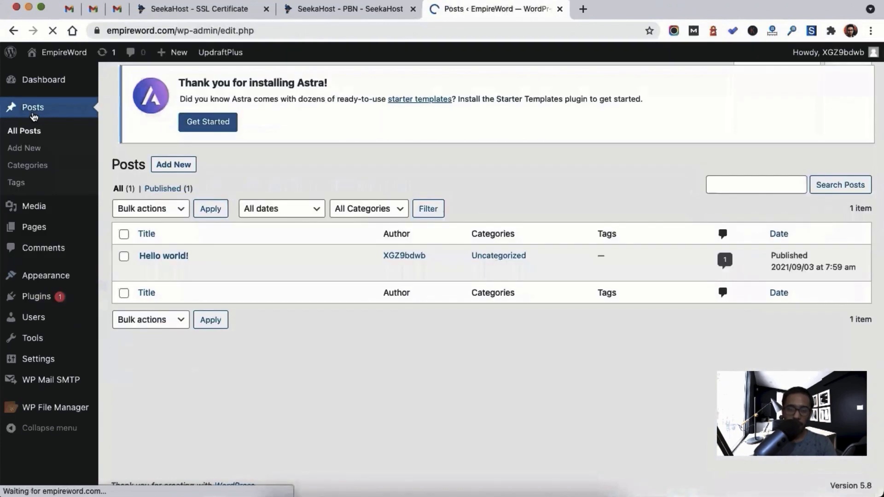
mouse_move(240, 282)
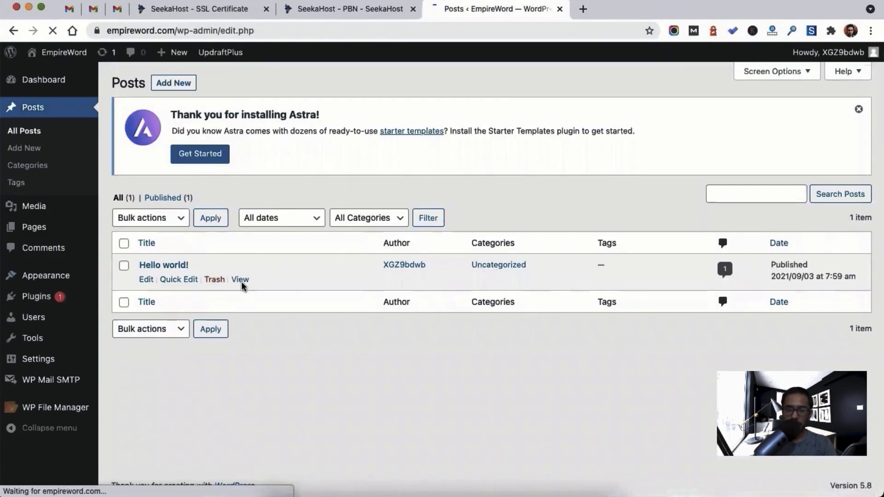
click(207, 280)
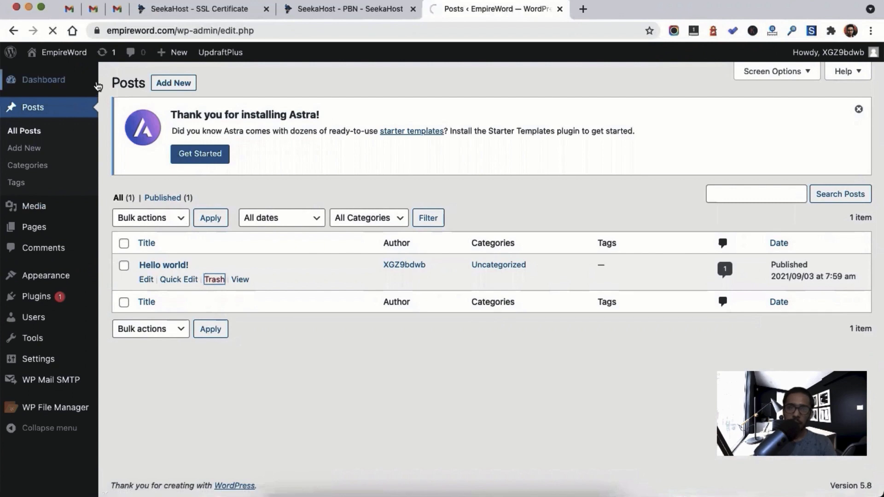
Open the EmpireWord homepage from the WordPress admin in a new browser tab and switch to it
right_click(64, 53)
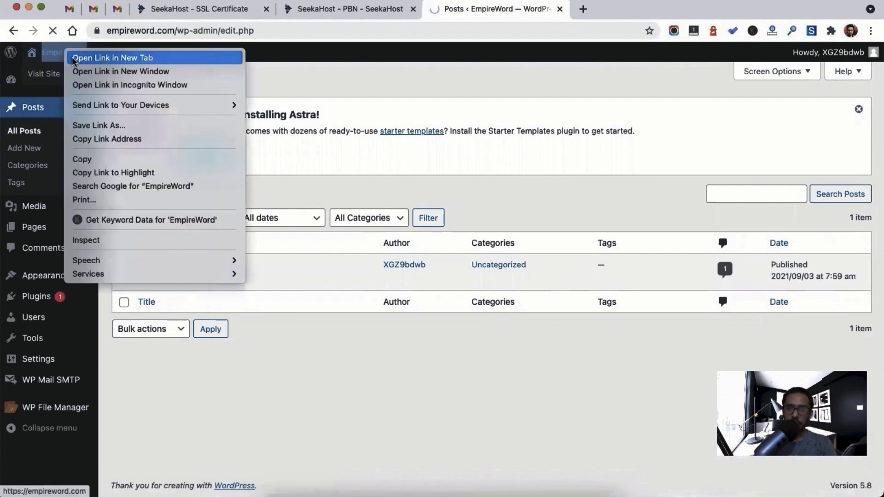
click(74, 58)
key(ctrl+Tab)
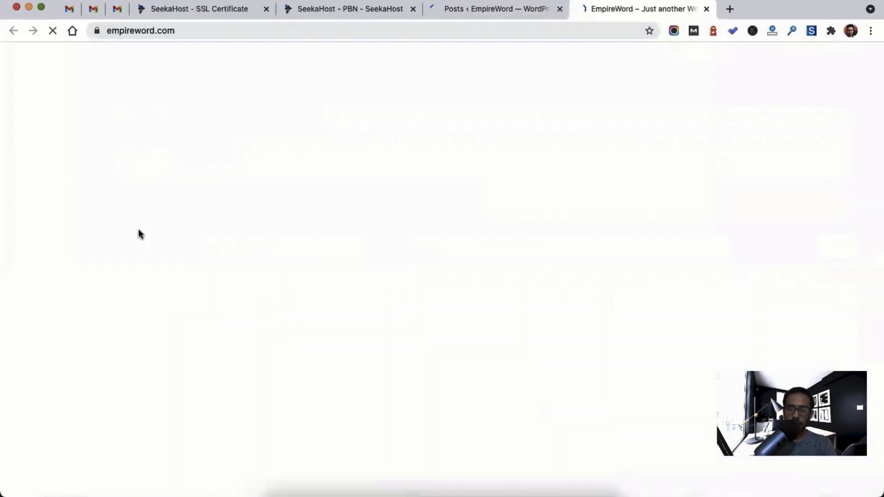